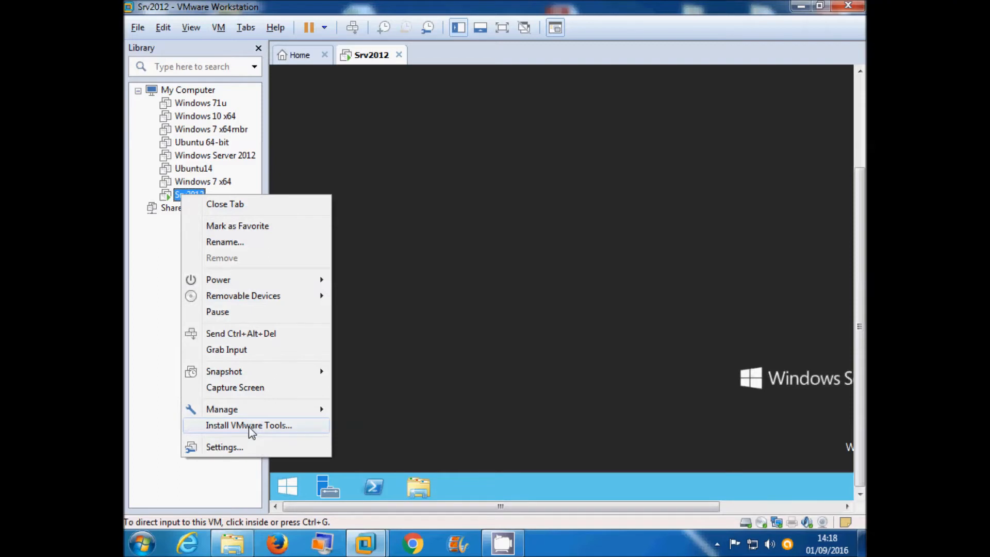
Start the VMware Tools installation for the Srv2012 virtual machine and dismiss the hint bar.
left_click(517, 358)
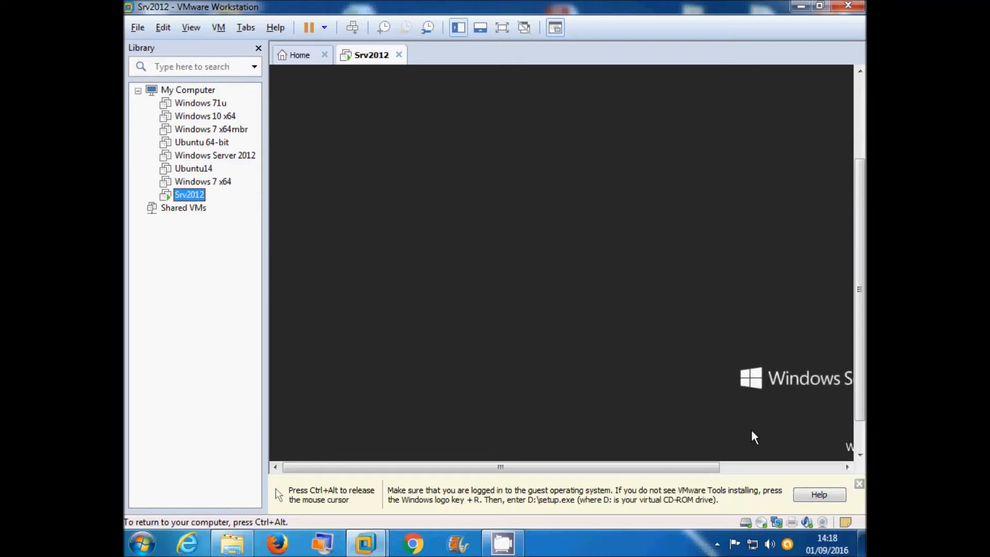
key("ctrl+alt")
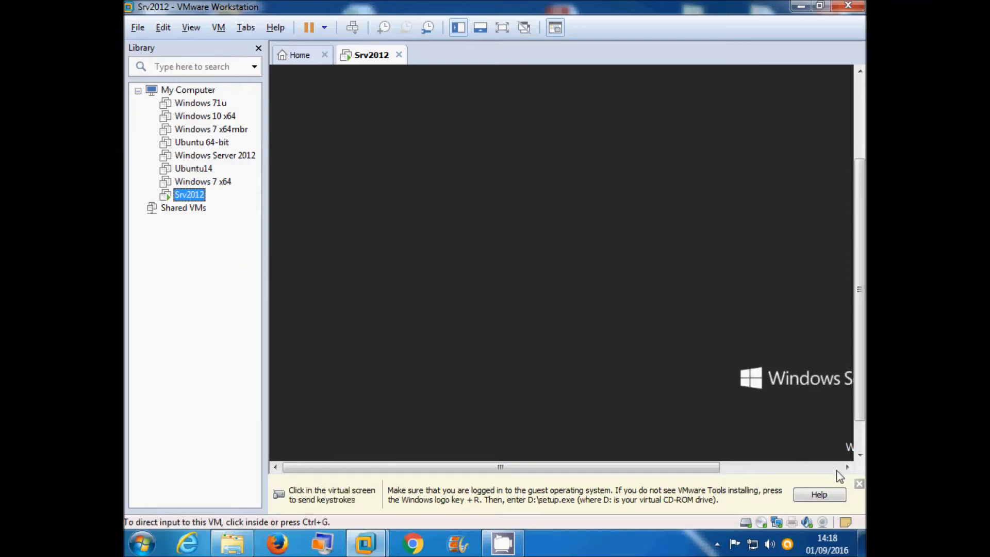
left_click(859, 484)
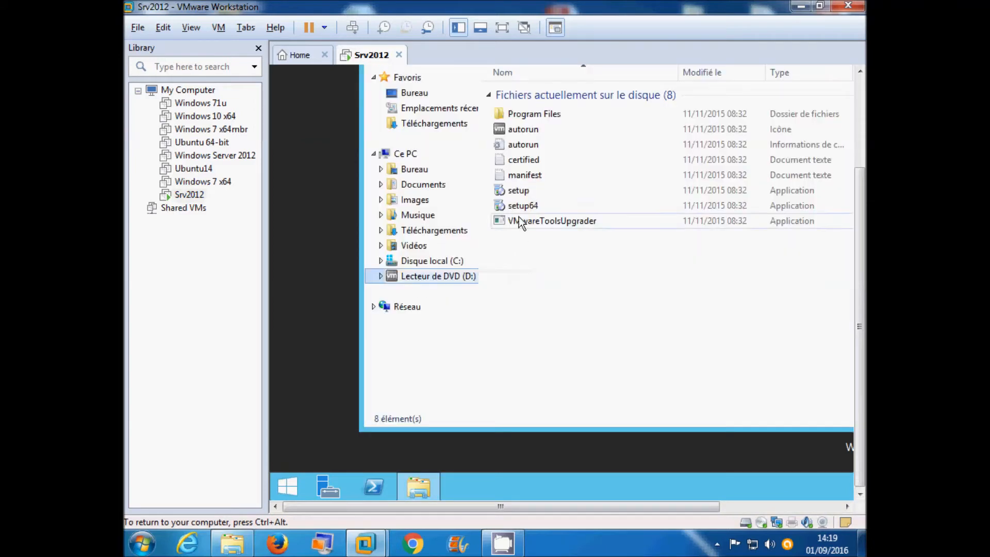
Run setup64 from the guest's DVD drive (D:) and bring the VMware Tools installation wizard to the front.
left_click(518, 207)
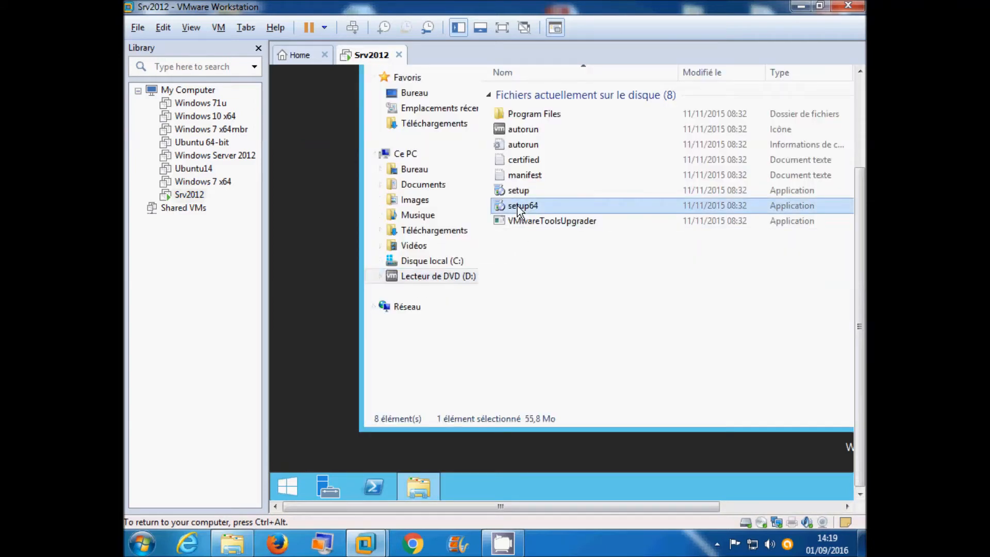
double_click(518, 207)
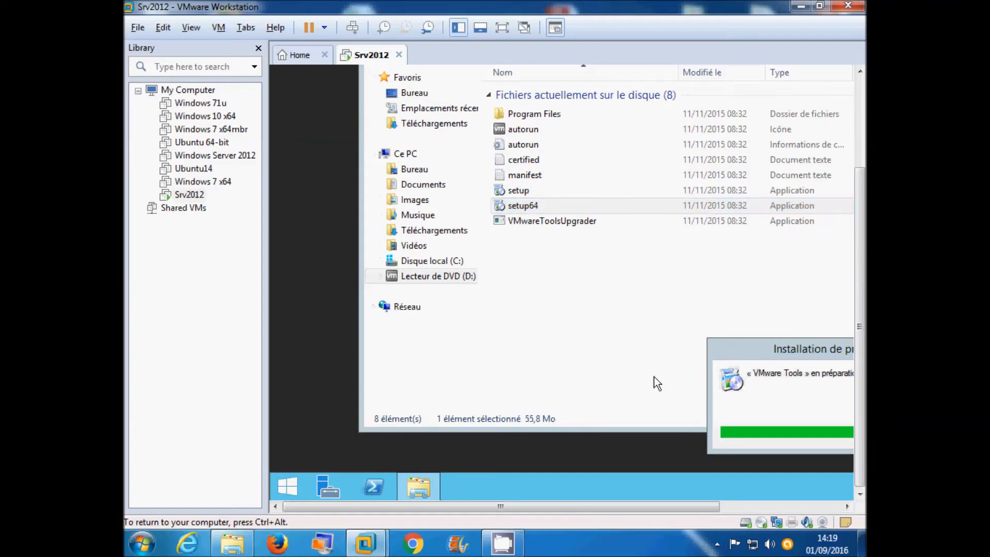
key("ctrl+alt")
left_click_drag(649, 509, 747, 511)
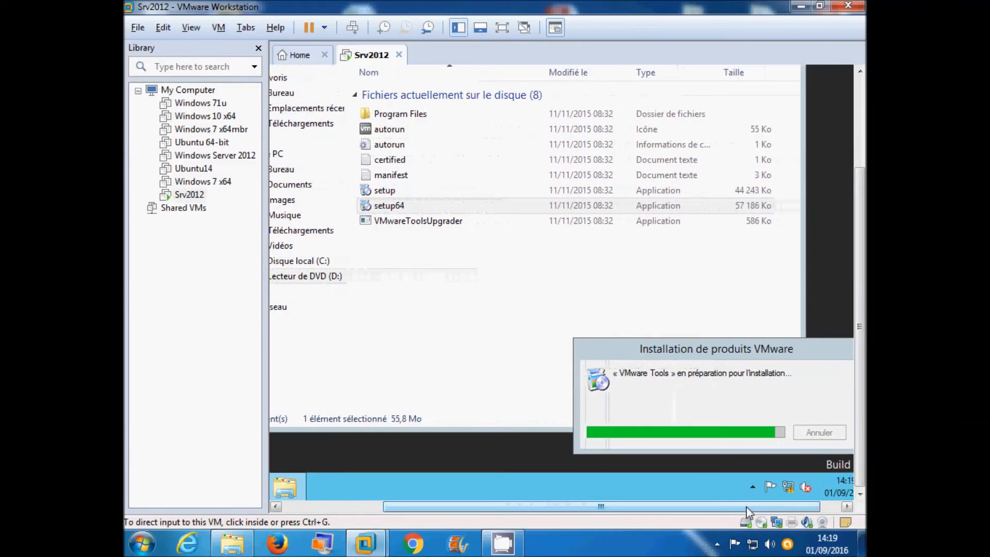
left_click(331, 444)
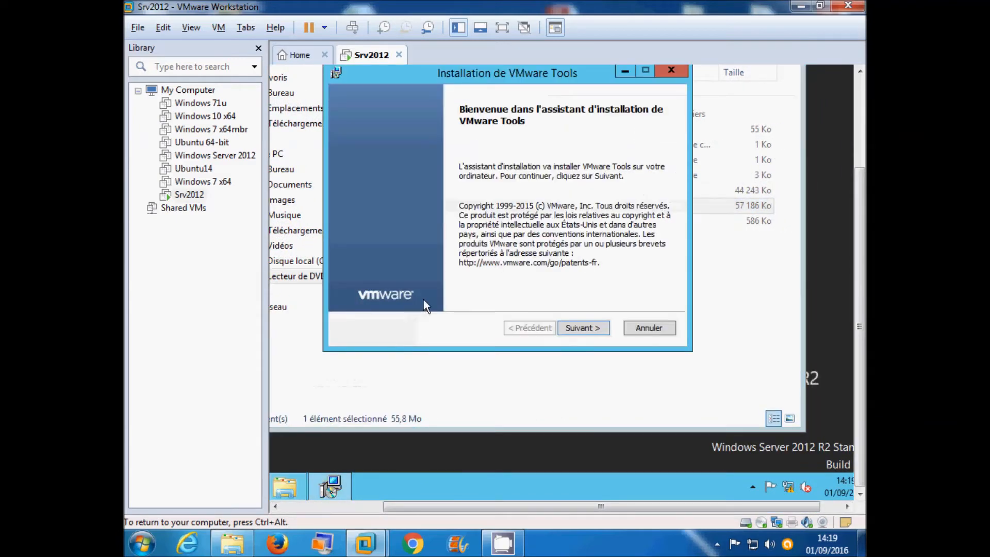
Install VMware Tools with the Complète installation type, finish the wizard and restart the server.
left_click(580, 326)
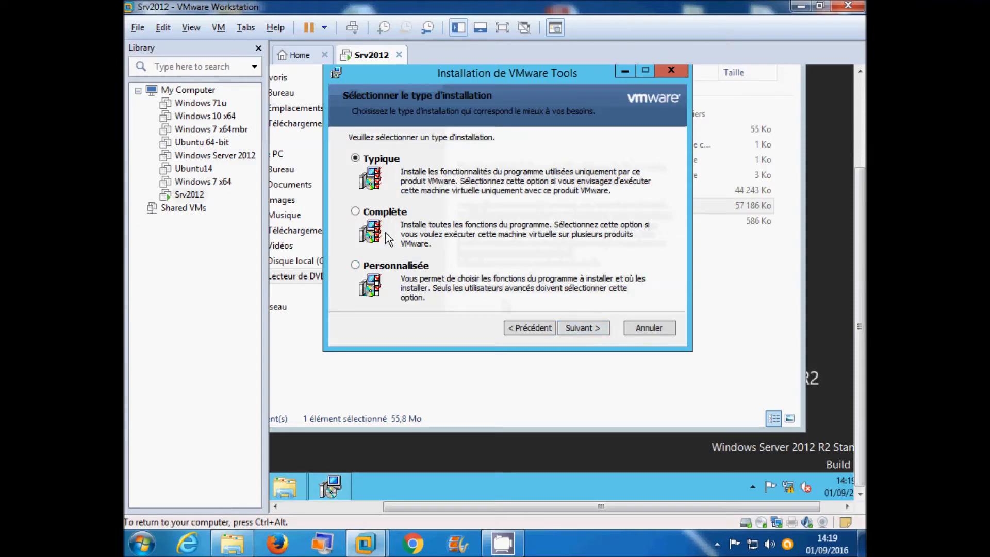
left_click(387, 213)
left_click(590, 330)
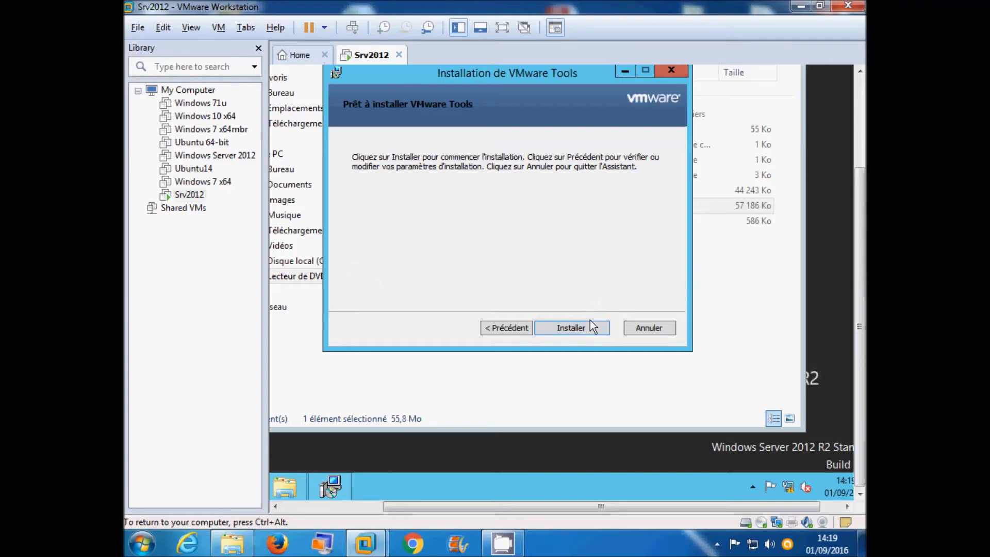
left_click(589, 326)
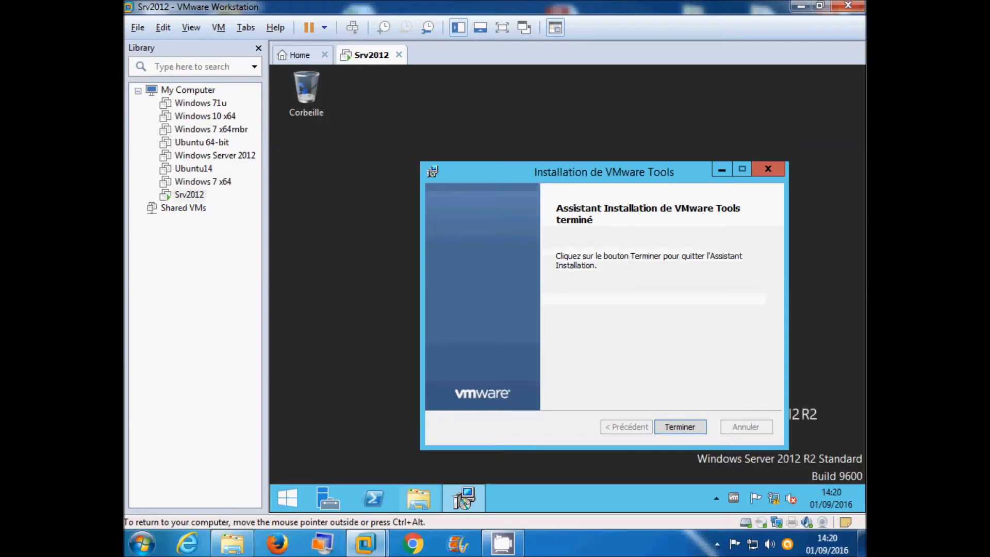
left_click(681, 427)
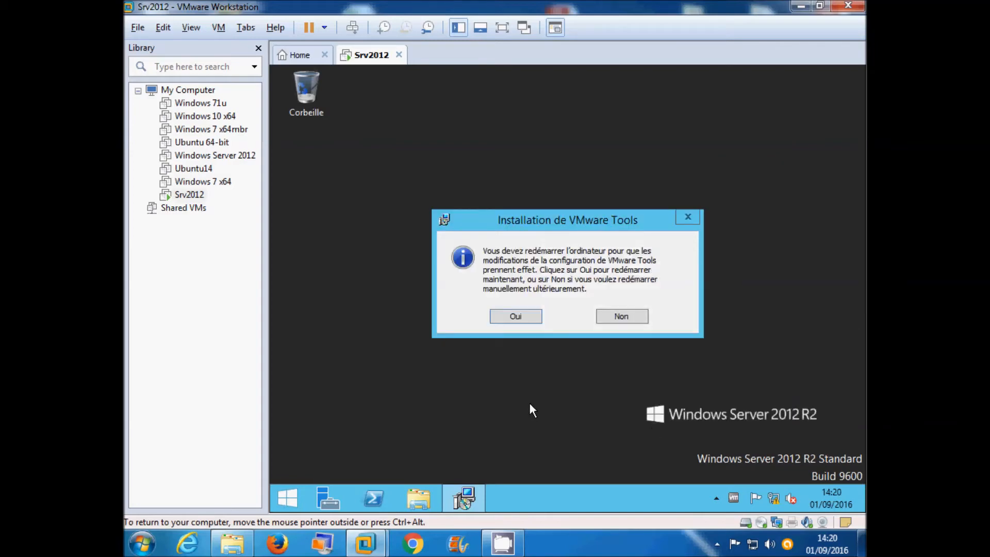
left_click(524, 320)
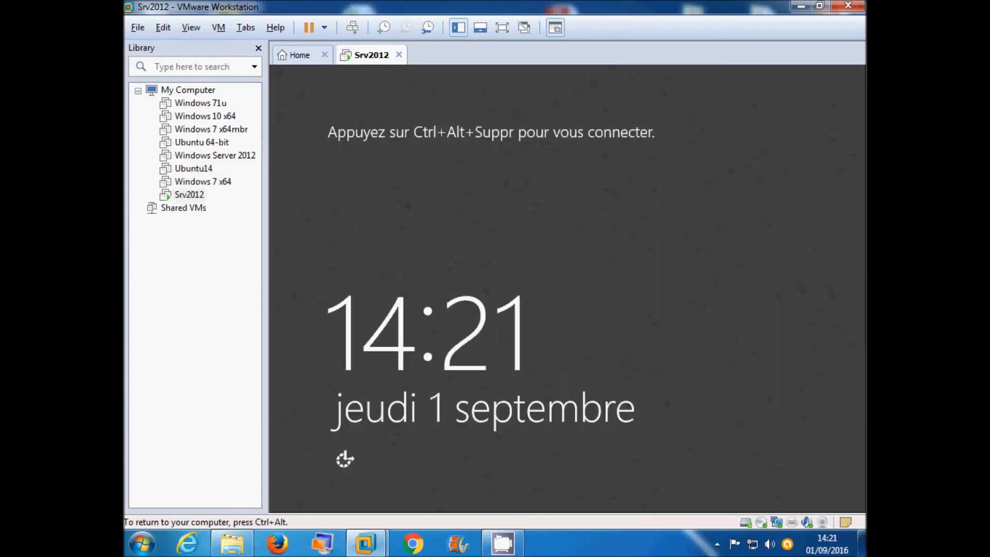
Send Ctrl+Alt+Del to the guest and sign in as Administrateur with the account password.
key("ctrl+alt")
left_click(352, 28)
left_click(400, 174)
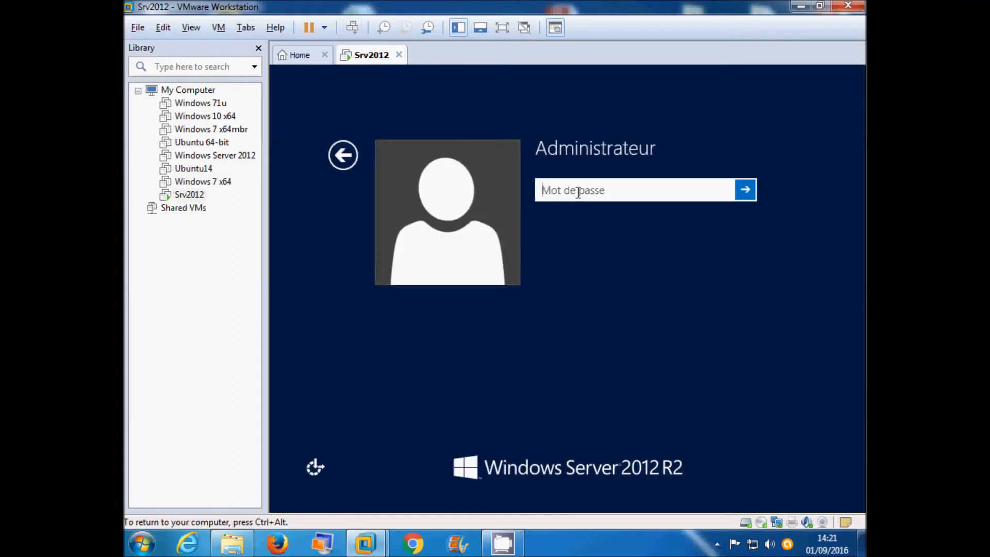
type("•••••••")
key("Return")
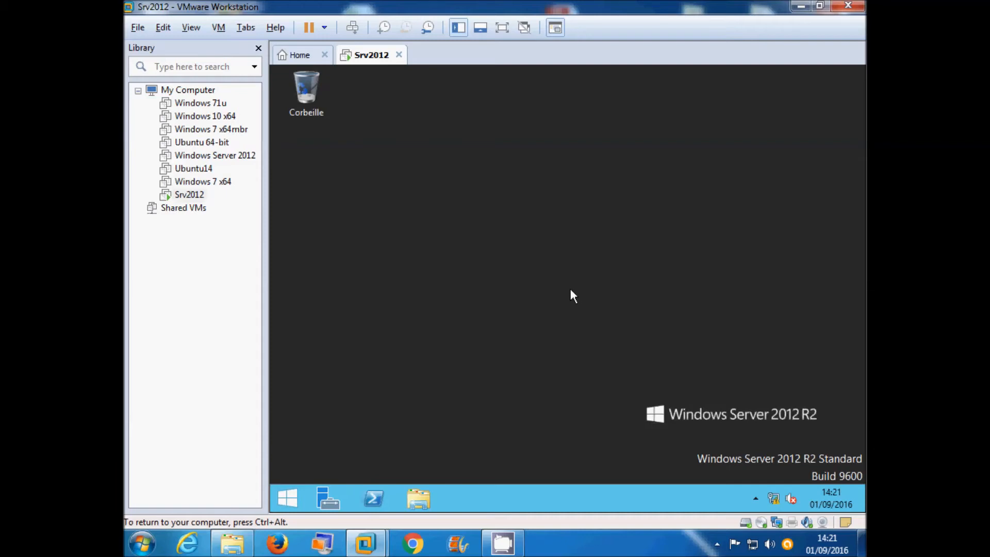
Check the VMware Tools option offered for Srv2012 and close the Gestionnaire de serveur window in the guest.
right_click(189, 199)
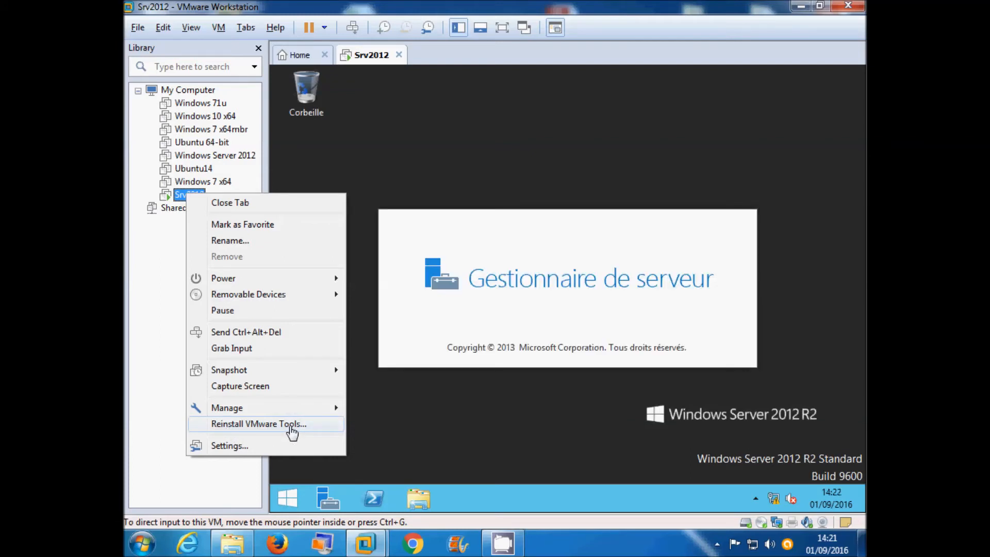
left_click(429, 429)
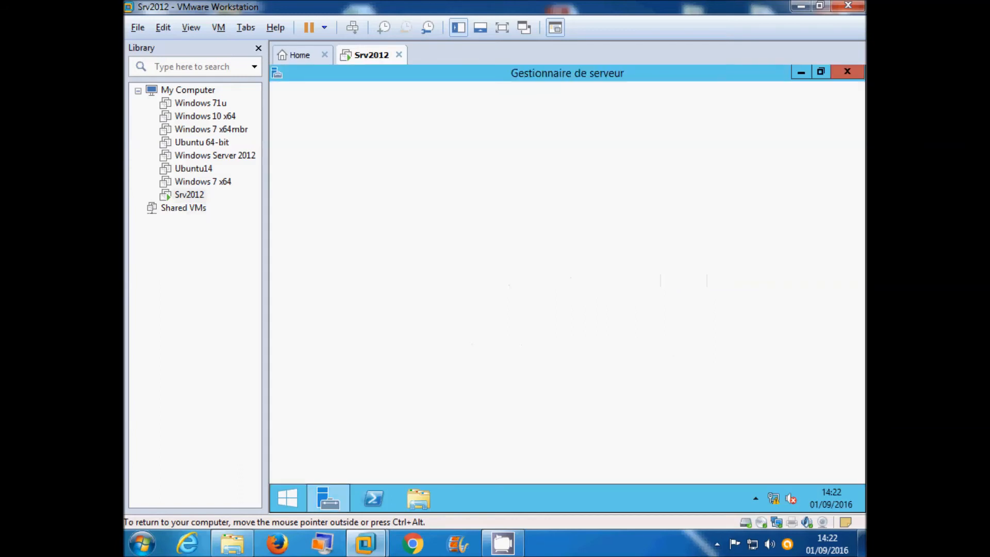
left_click(848, 72)
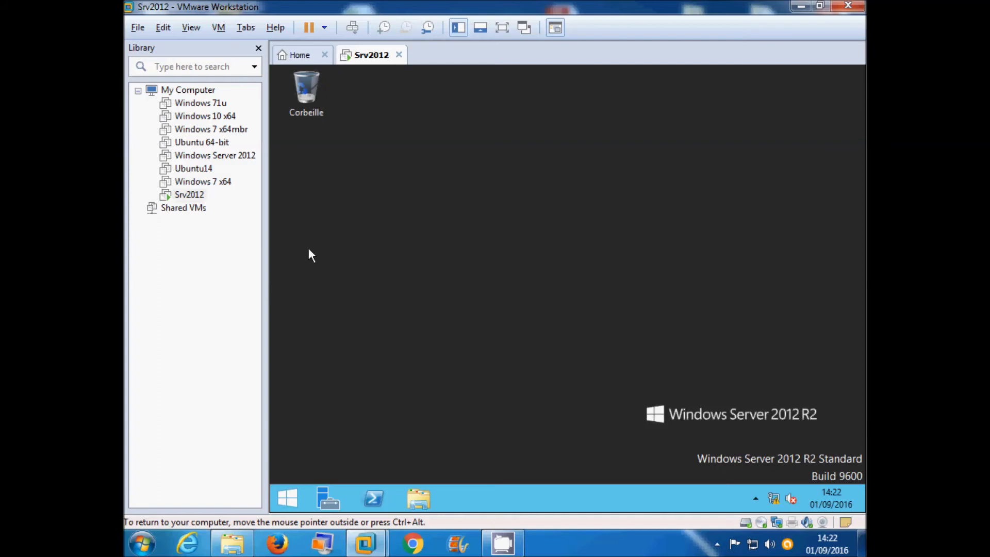
Take a snapshot of Srv2012 named "Installation avec VM tools".
right_click(192, 203)
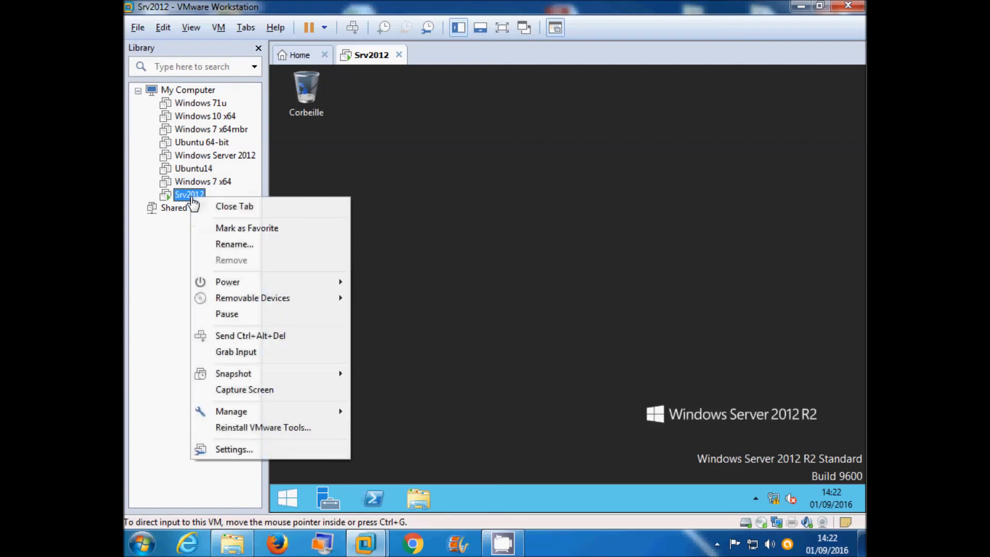
mouse_move(248, 374)
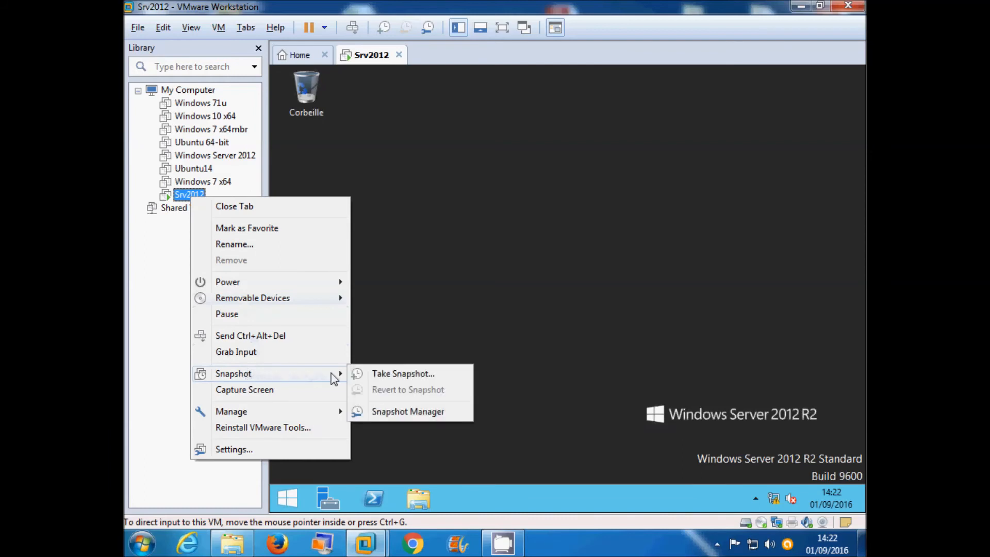
left_click(426, 375)
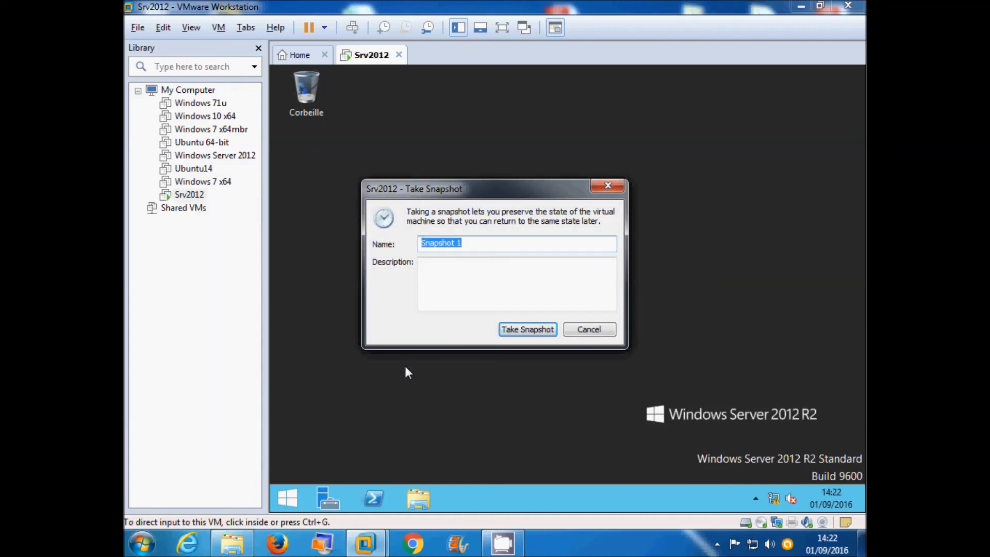
type("Installation propre")
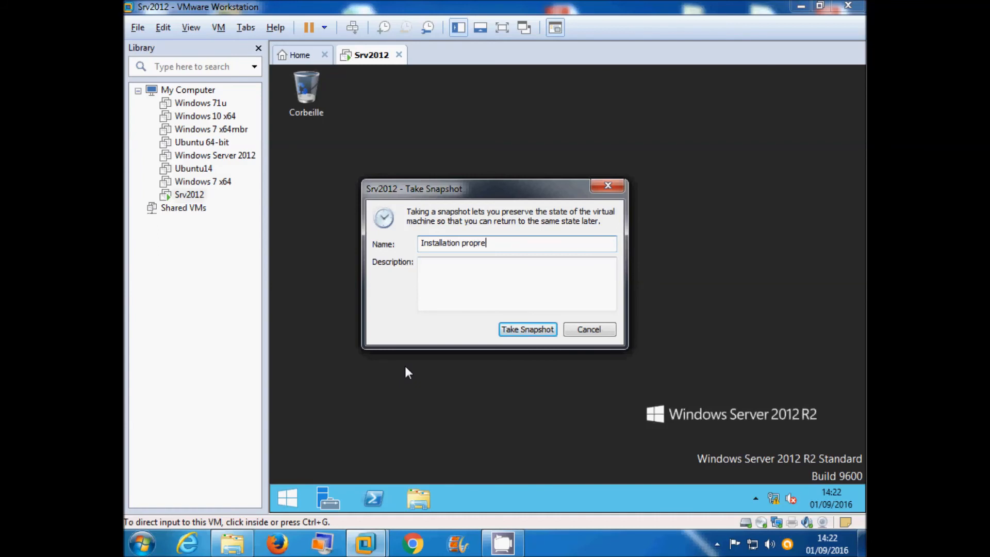
key("BackSpace")
key("BackSpace")
key("BackSpace")
key("BackSpace")
key("BackSpace")
type("avec VM tools")
left_click(529, 330)
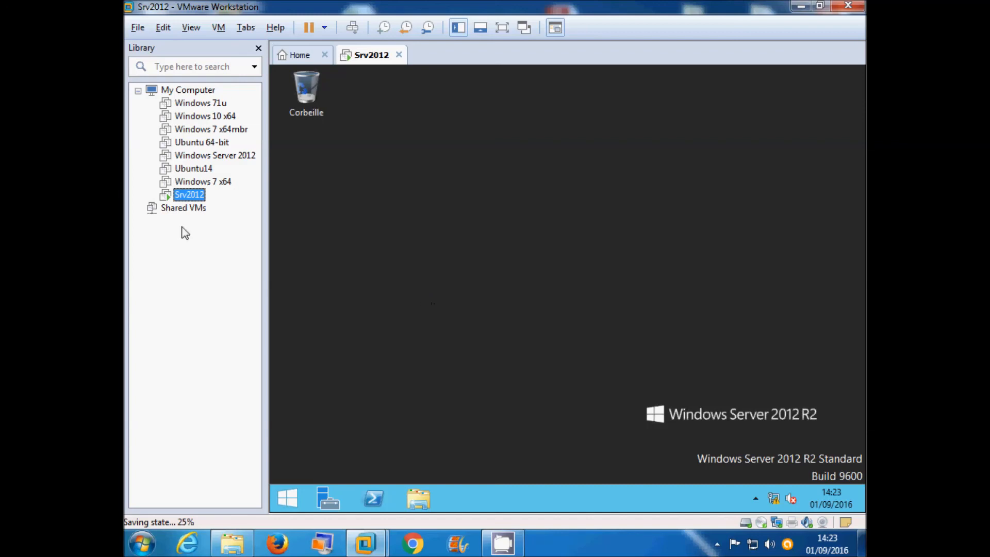
Check Srv2012's snapshot list for the entry "Installation avec VM tools".
right_click(195, 202)
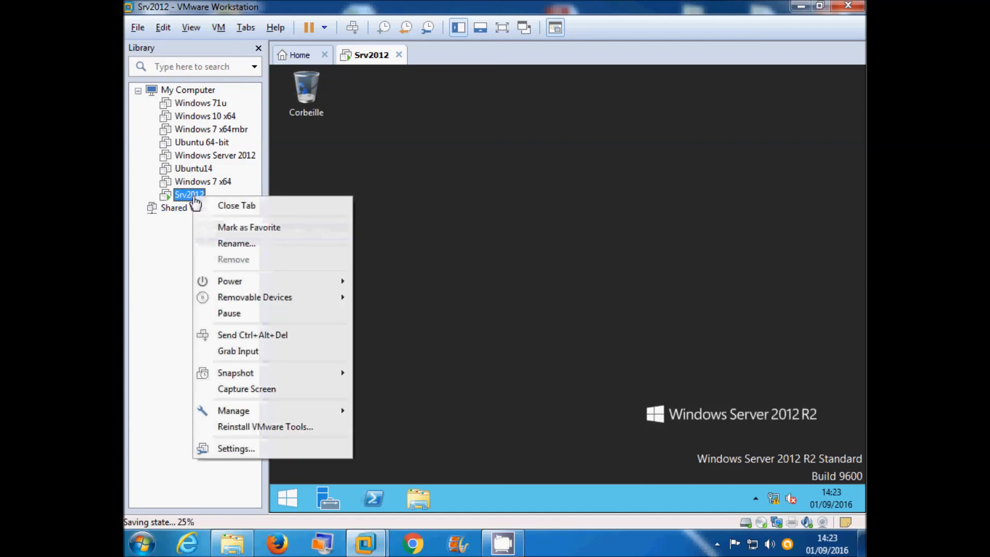
mouse_move(256, 374)
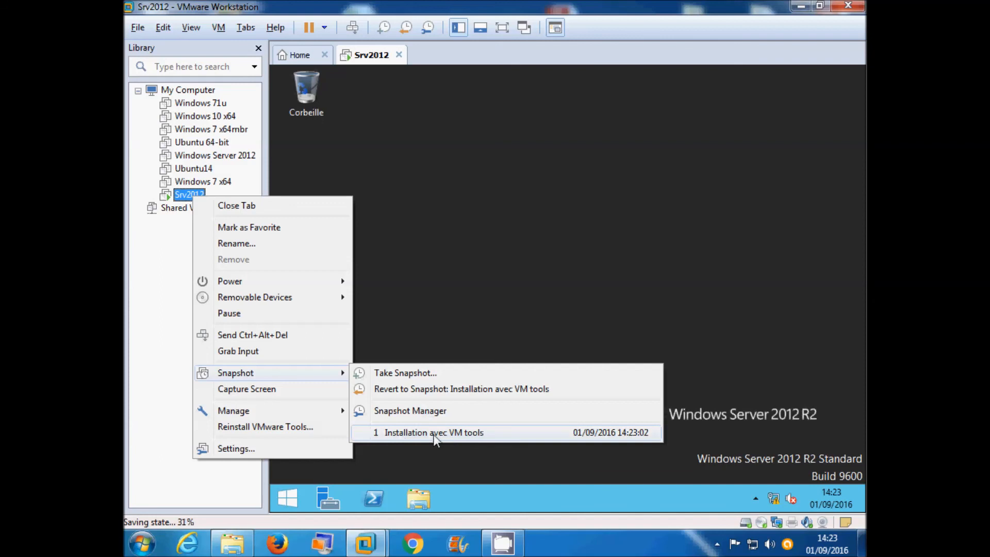
left_click(443, 307)
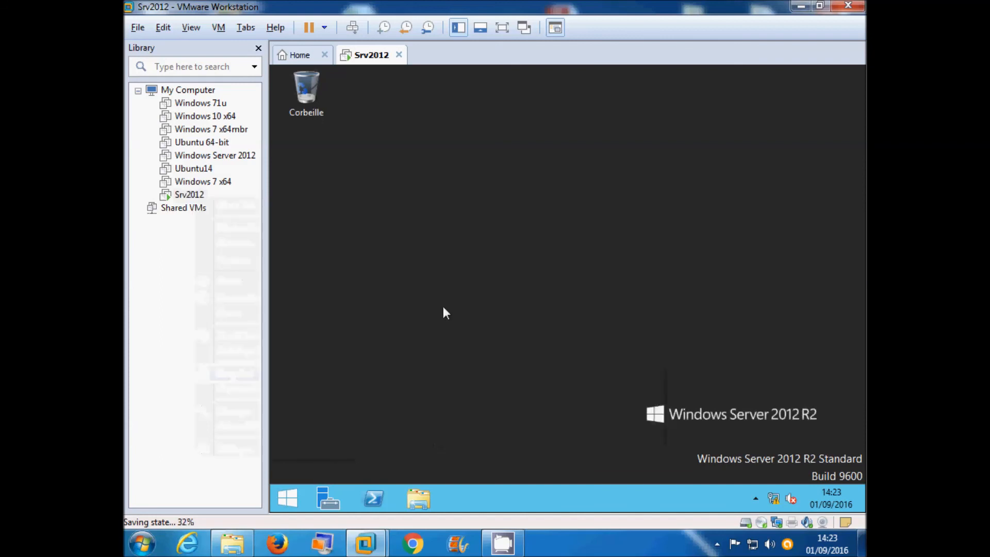